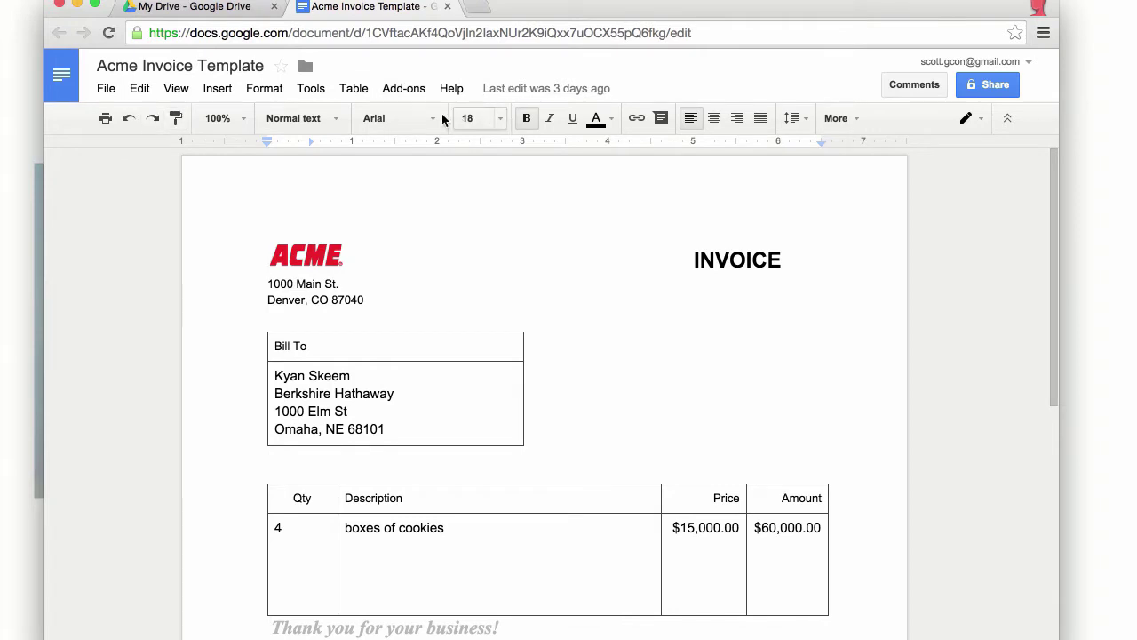
Search the document's add-ons store for Smartsheet Merge and begin installing the free add-on
click(403, 92)
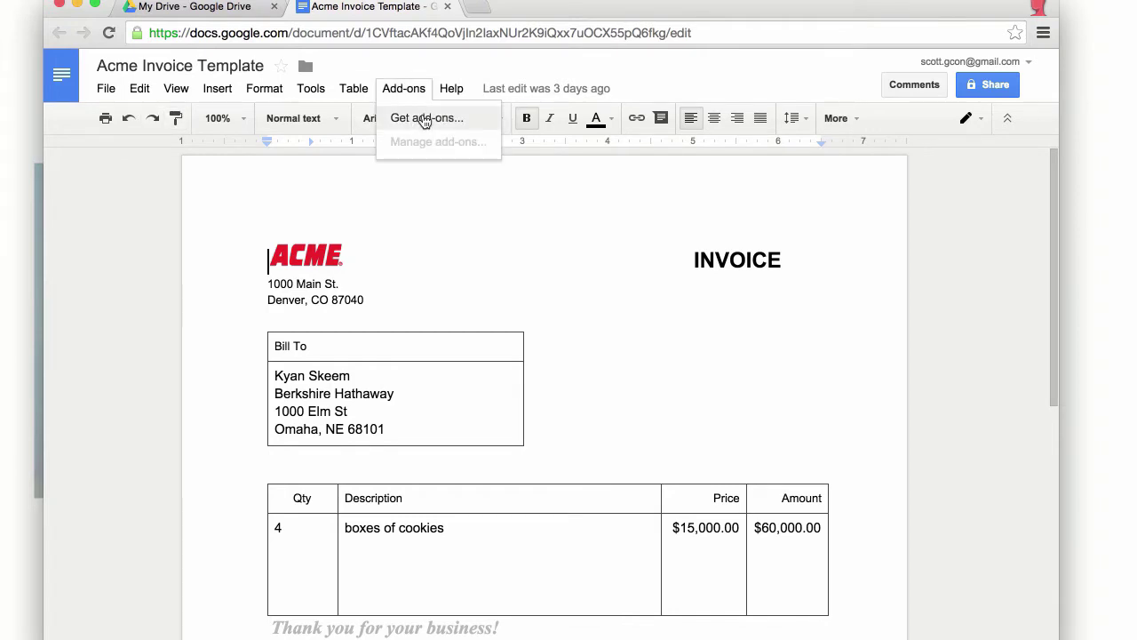
click(426, 119)
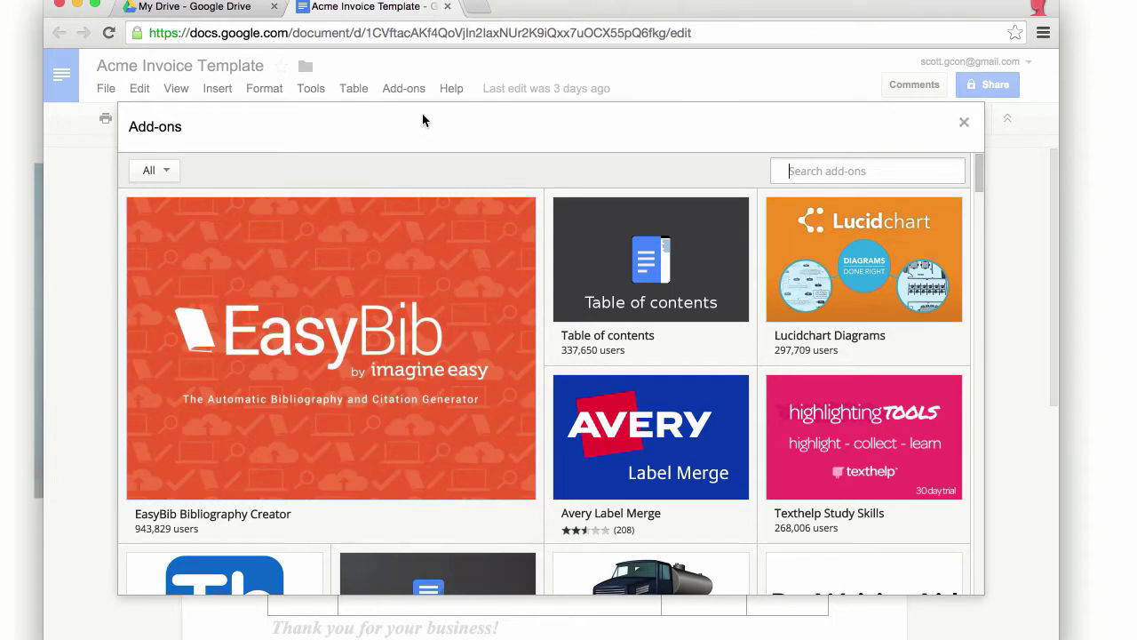
mouse_move(573, 302)
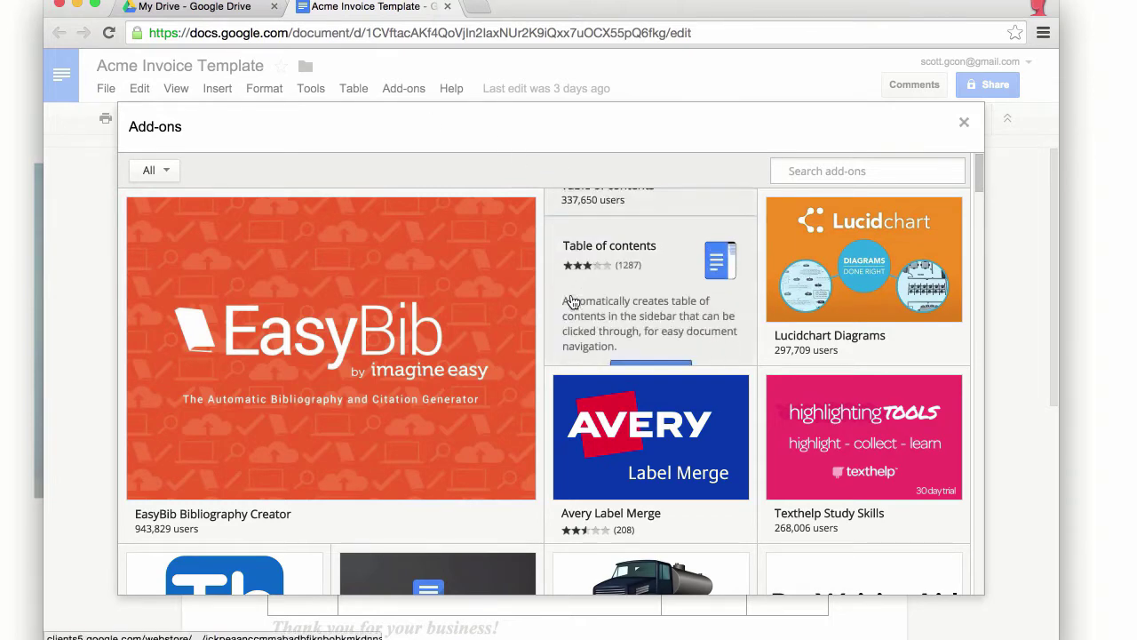
scroll(573, 302, down, 1)
scroll(573, 302, down, 5)
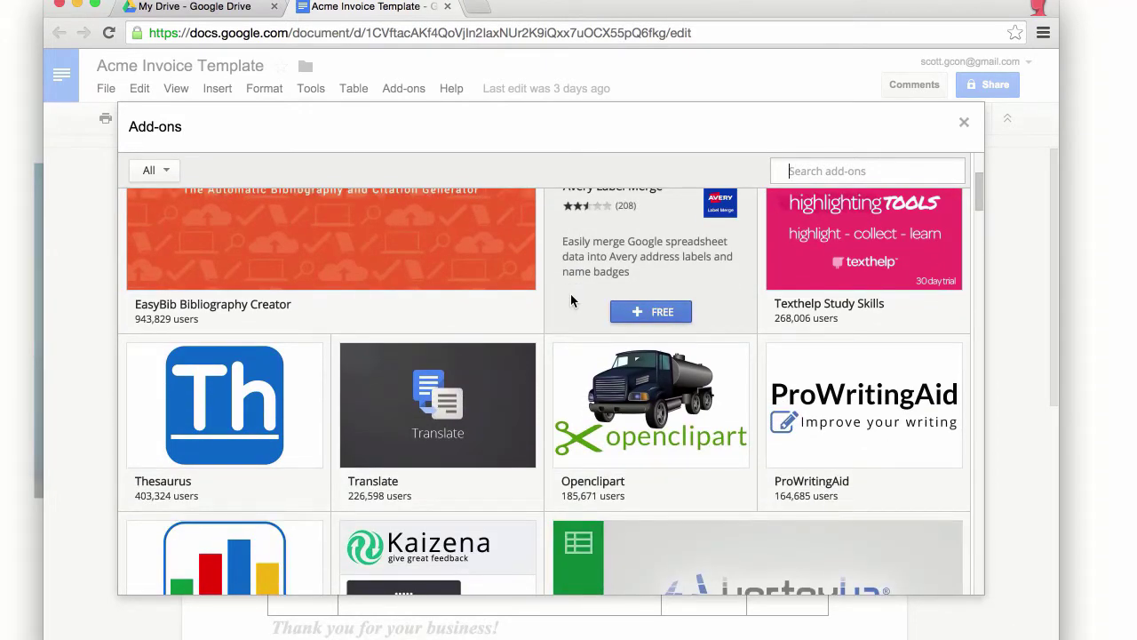
scroll(651, 327, up, 5)
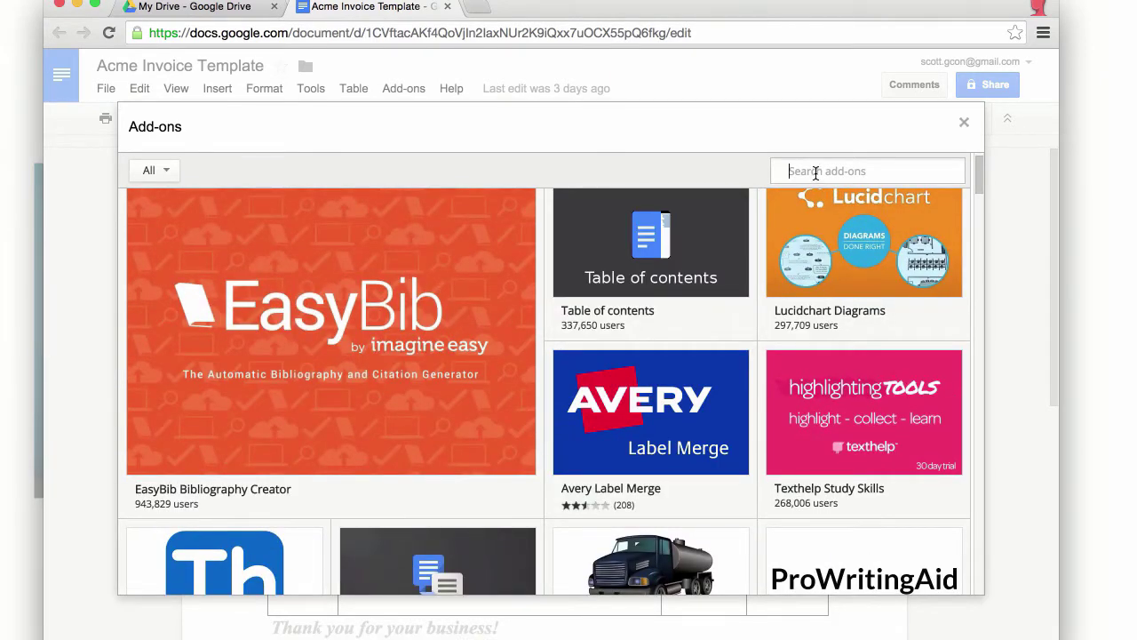
text(Smartsheet Meg)
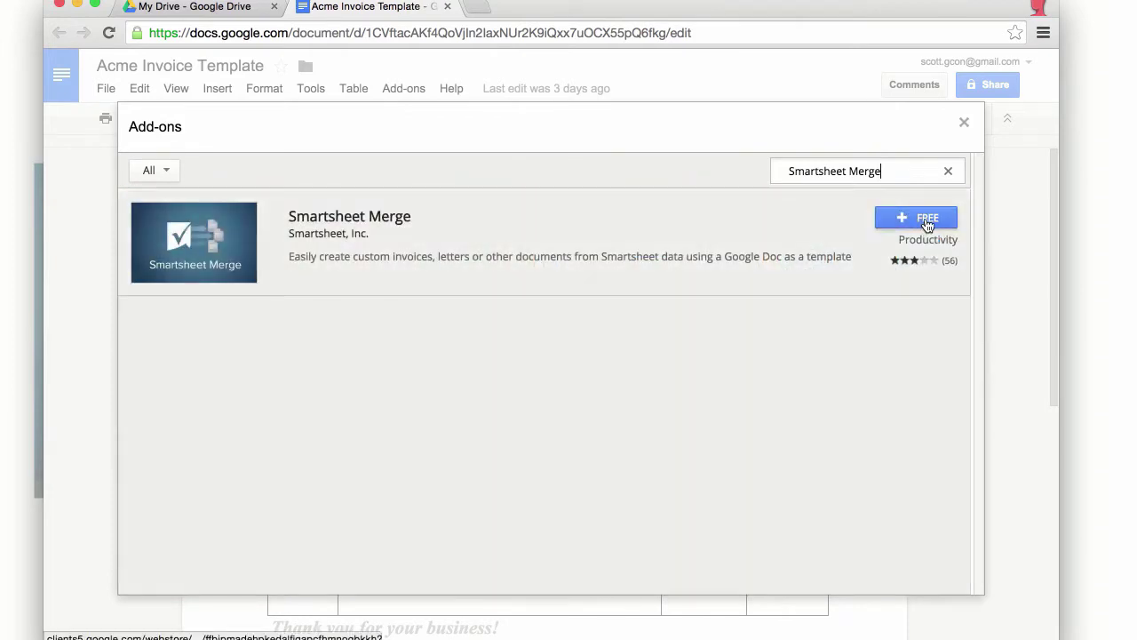
click(926, 222)
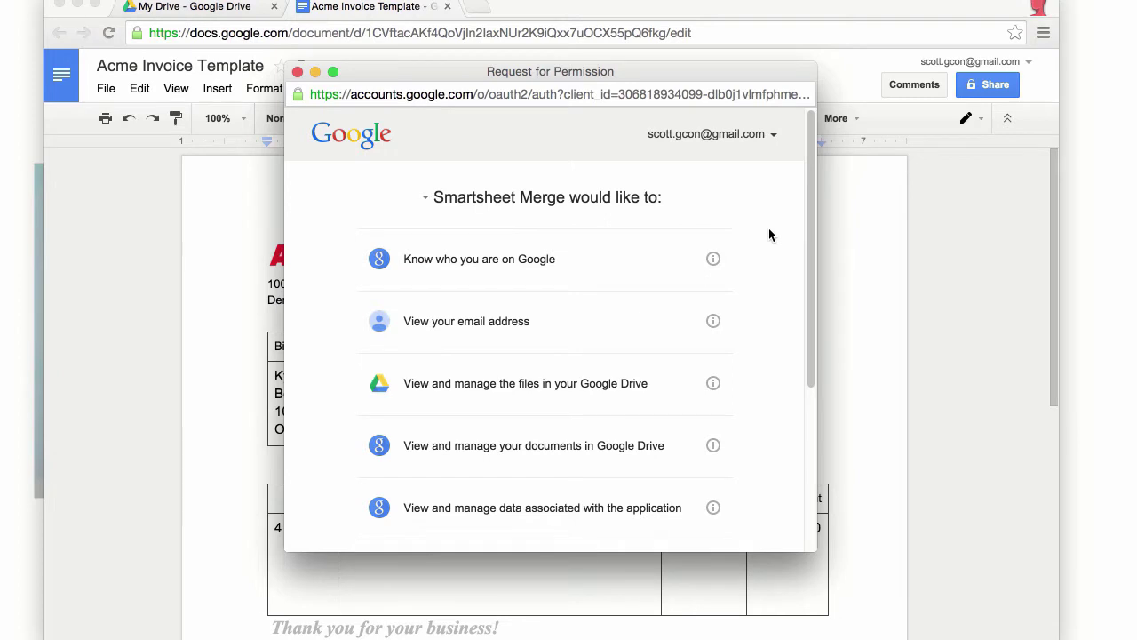
Review the permissions requested by Smartsheet Merge and accept them
scroll(769, 234, down, 5)
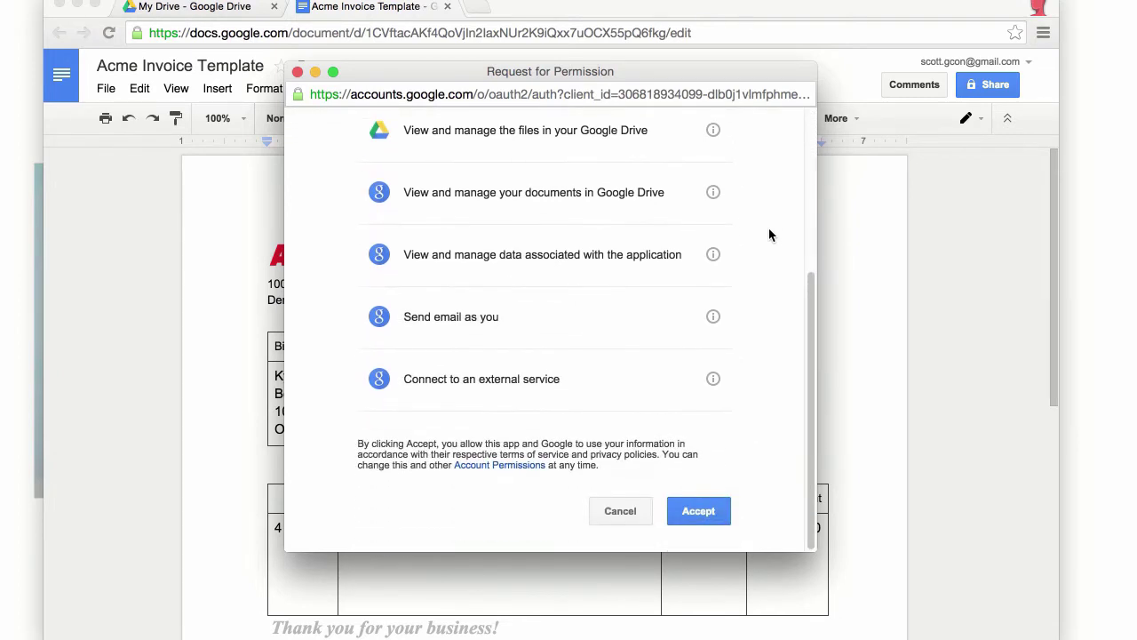
scroll(770, 234, up, 3)
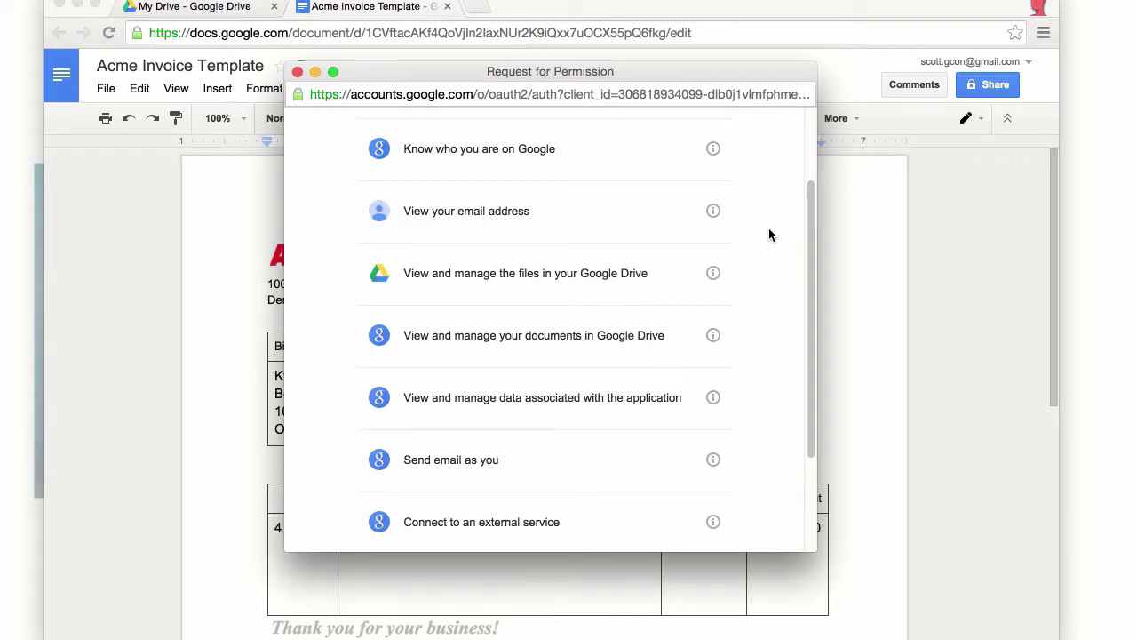
scroll(770, 235, down, 3)
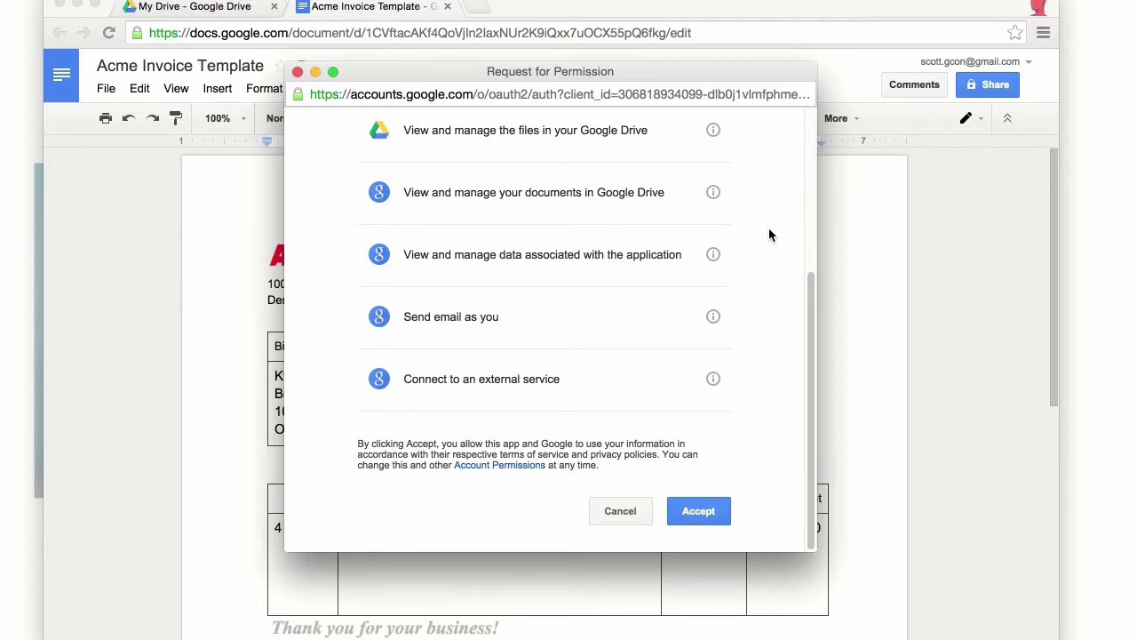
click(706, 520)
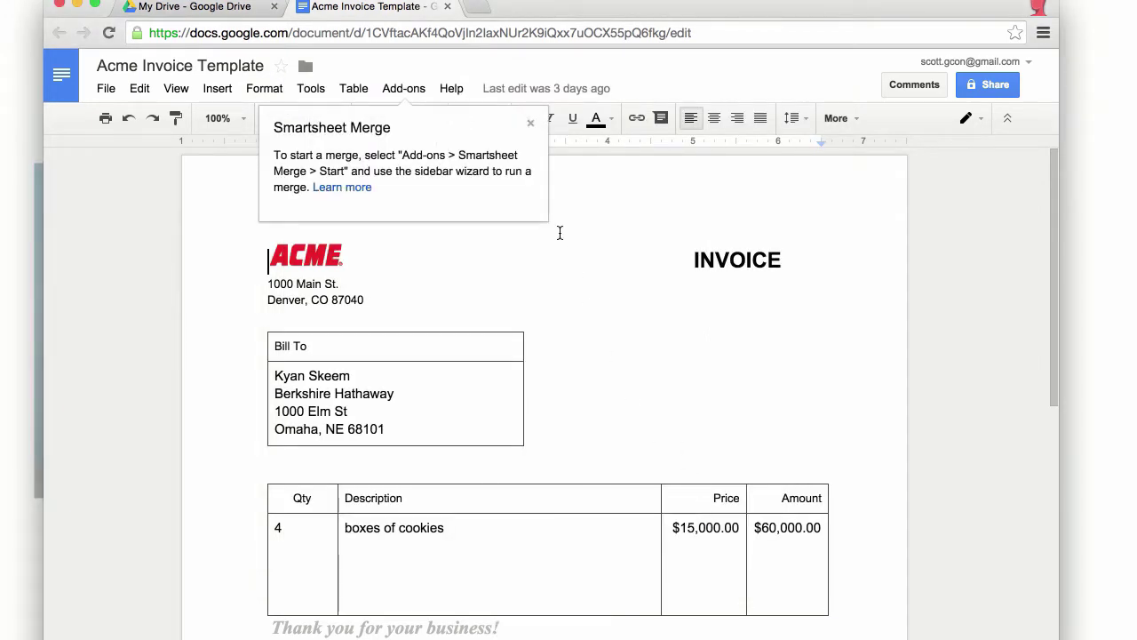
Start the Smartsheet Merge add-on in the Acme Invoice Template document
click(401, 88)
mouse_move(486, 118)
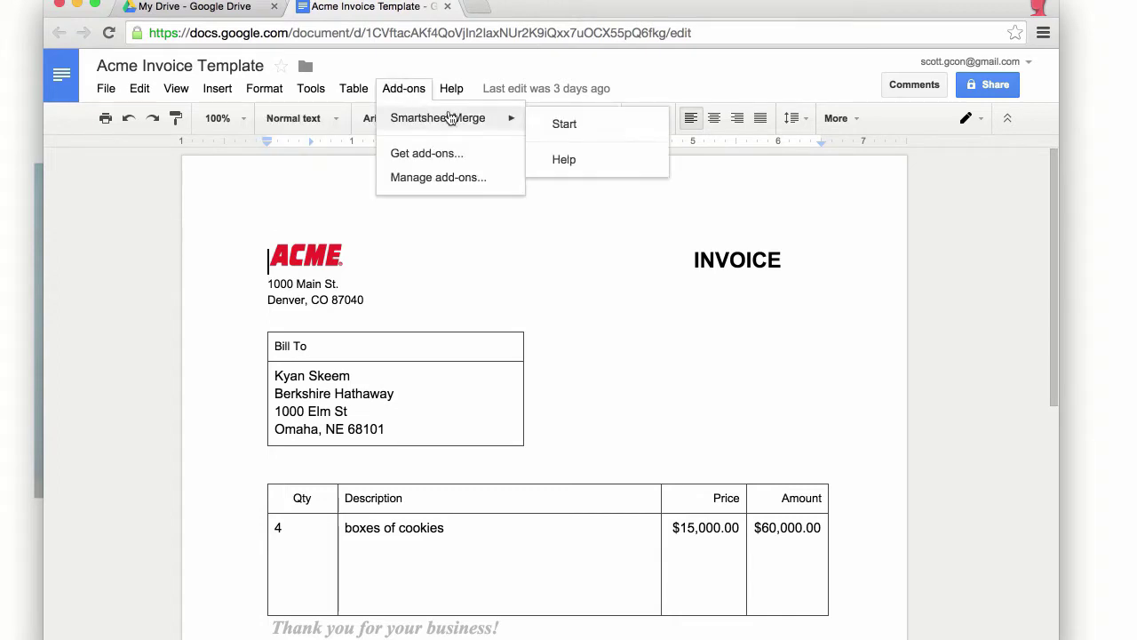
click(553, 124)
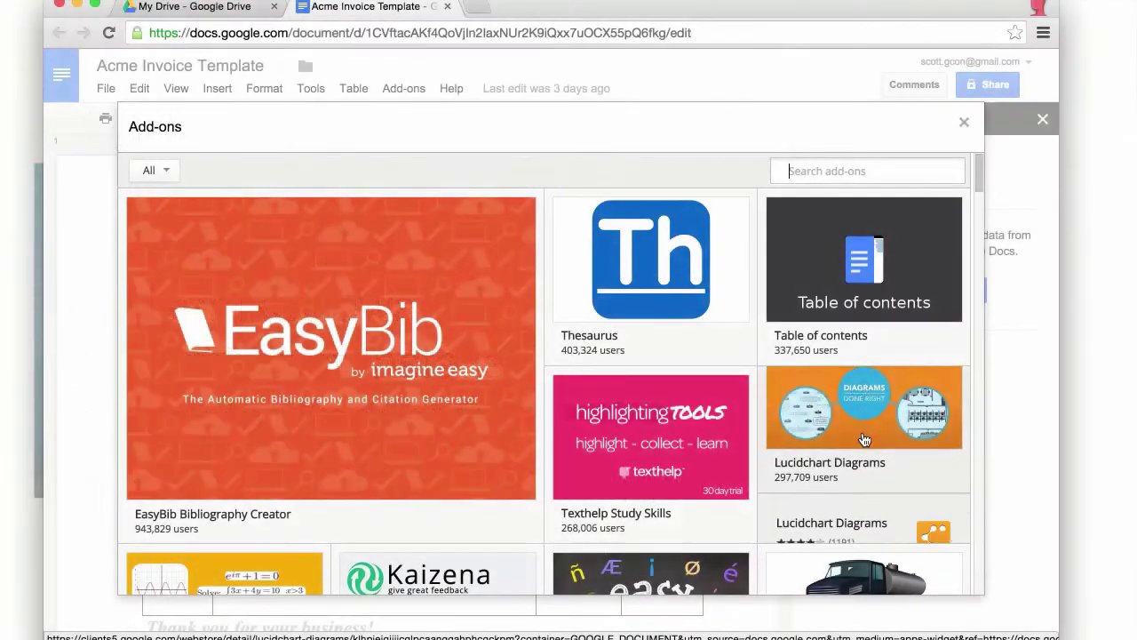
Open the Lucidchart Diagrams details in the add-ons store and examine its overview, user reviews and version information
mouse_move(865, 439)
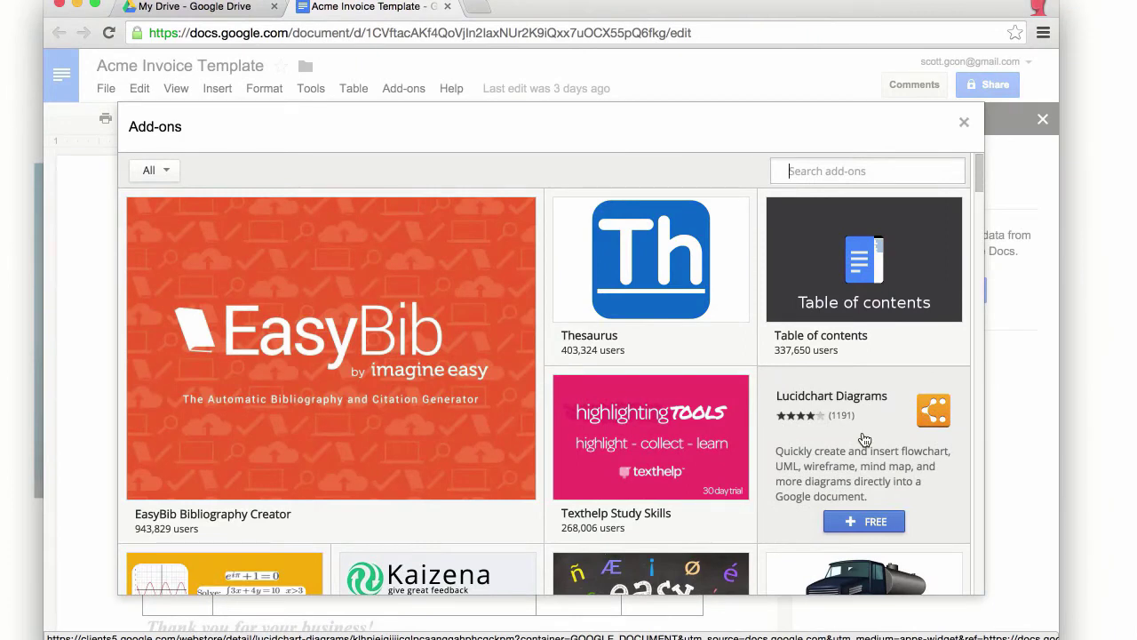
click(865, 440)
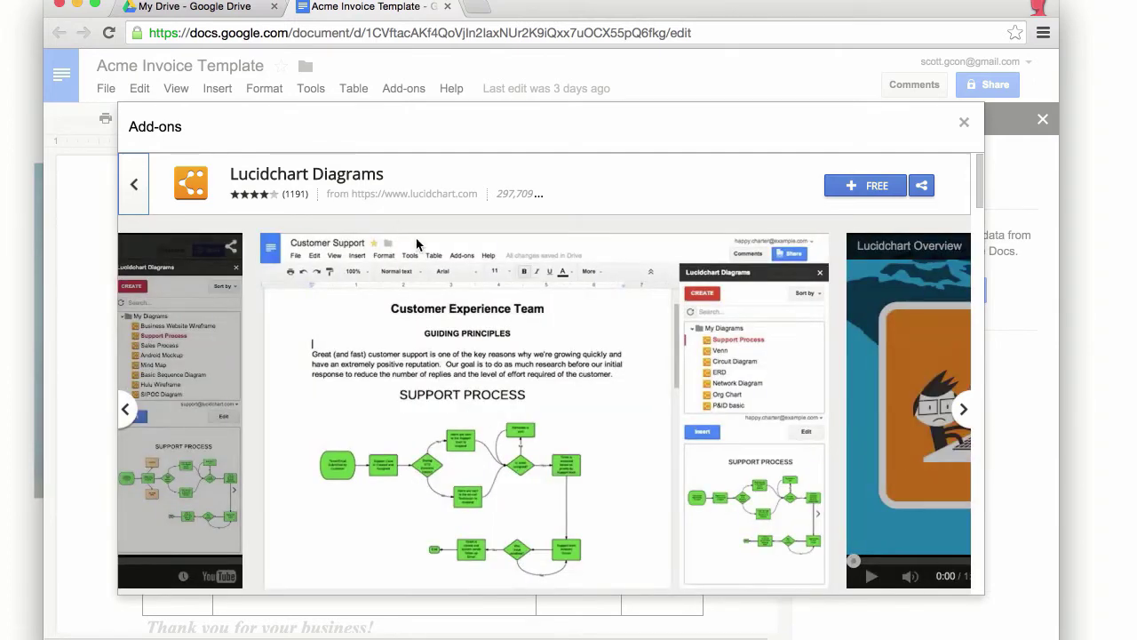
scroll(549, 430, down, 10)
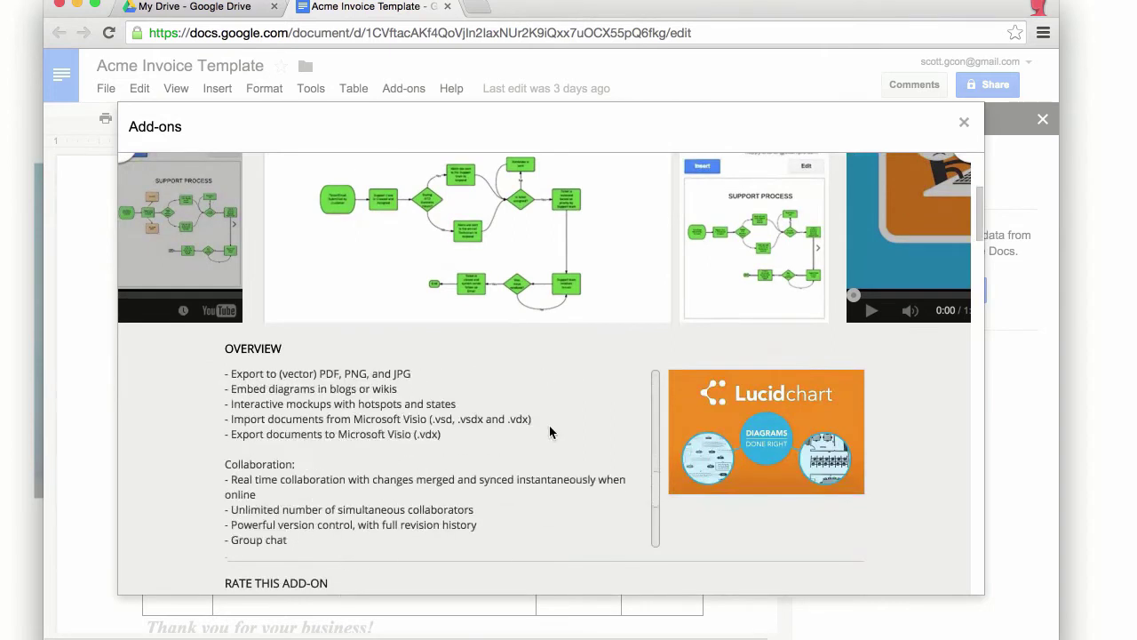
scroll(549, 425, down, 3)
scroll(694, 502, down, 10)
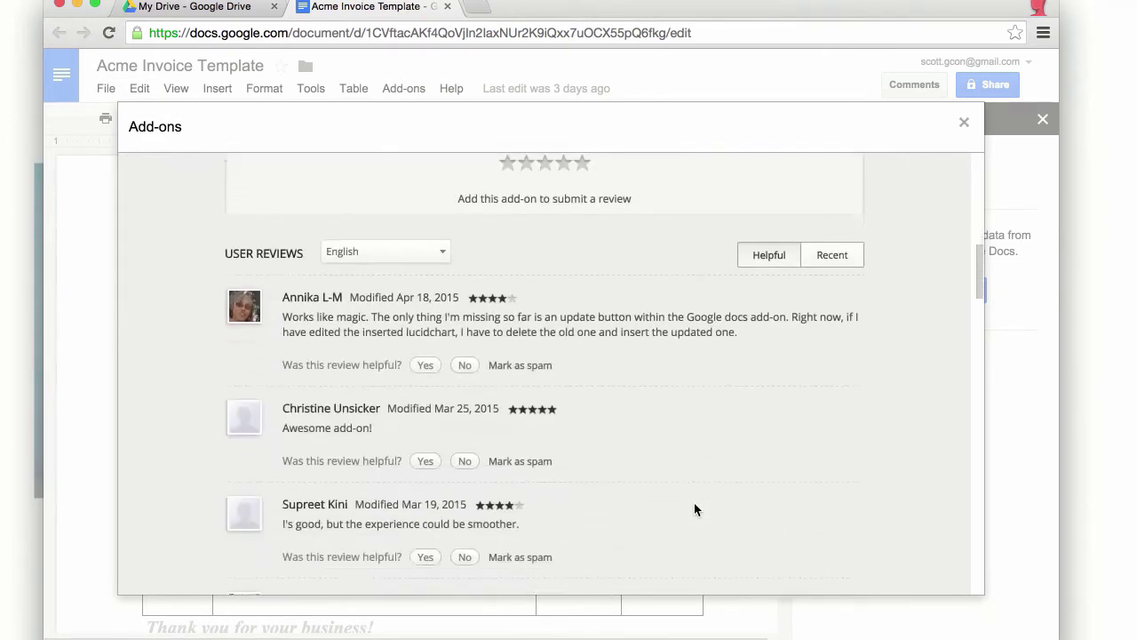
scroll(694, 504, down, 1)
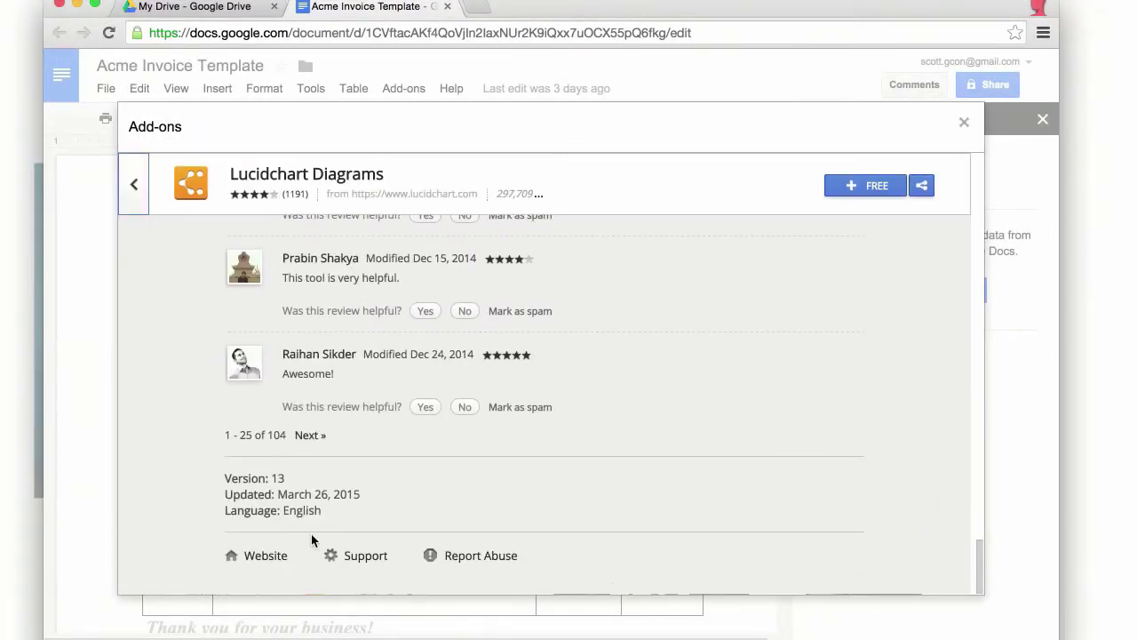
Check the Lucidchart add-on's website and support page, returning to the Acme Invoice Template document
click(252, 559)
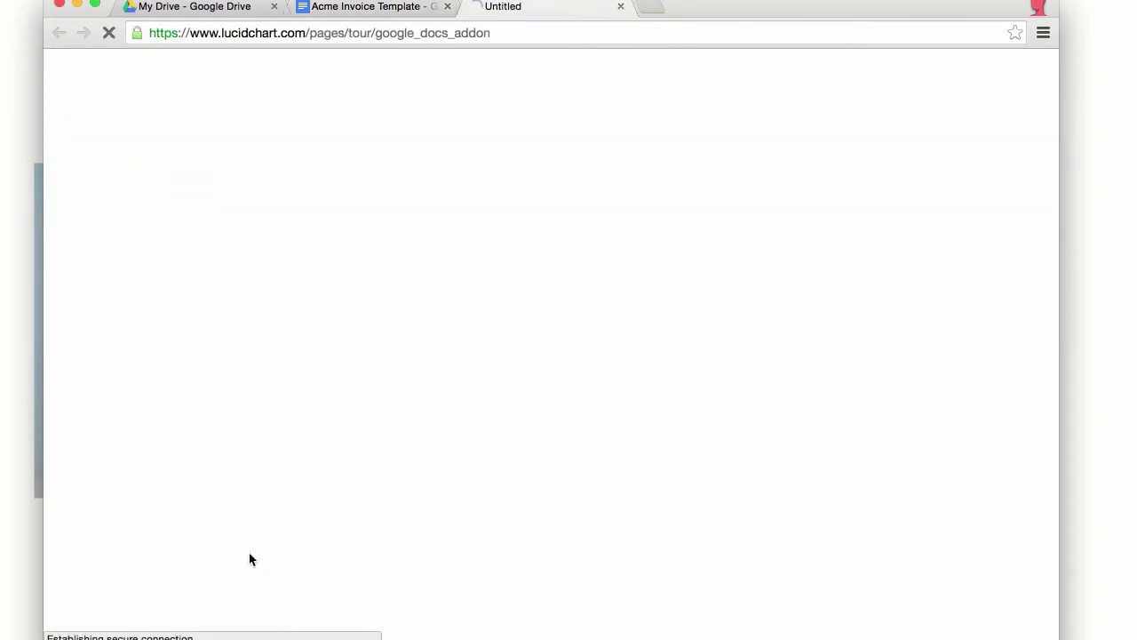
click(372, 8)
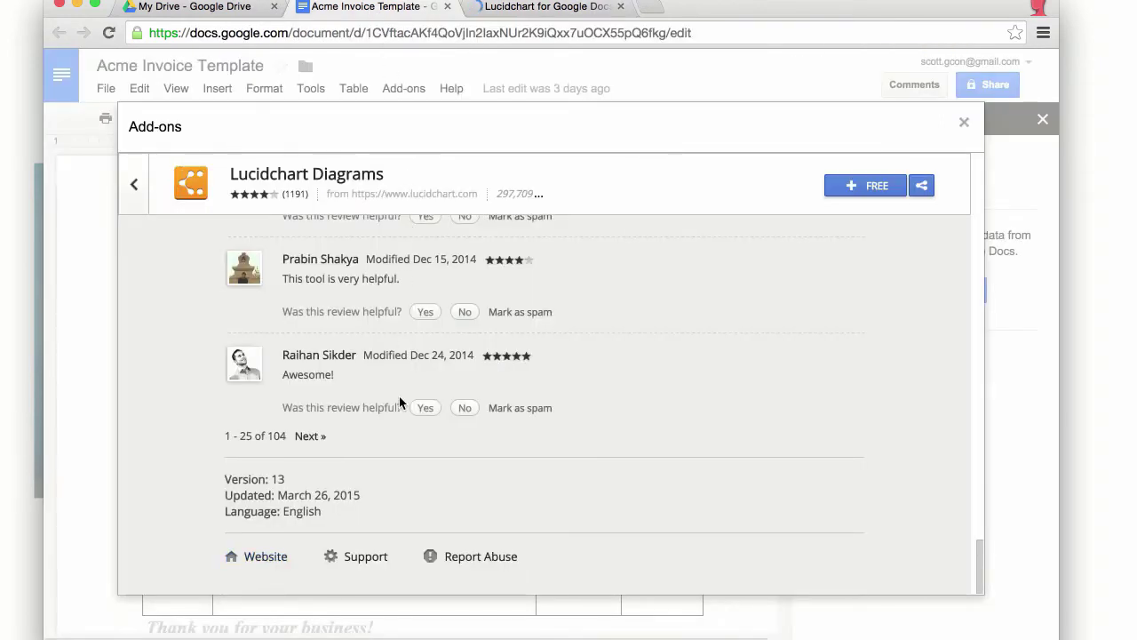
click(355, 558)
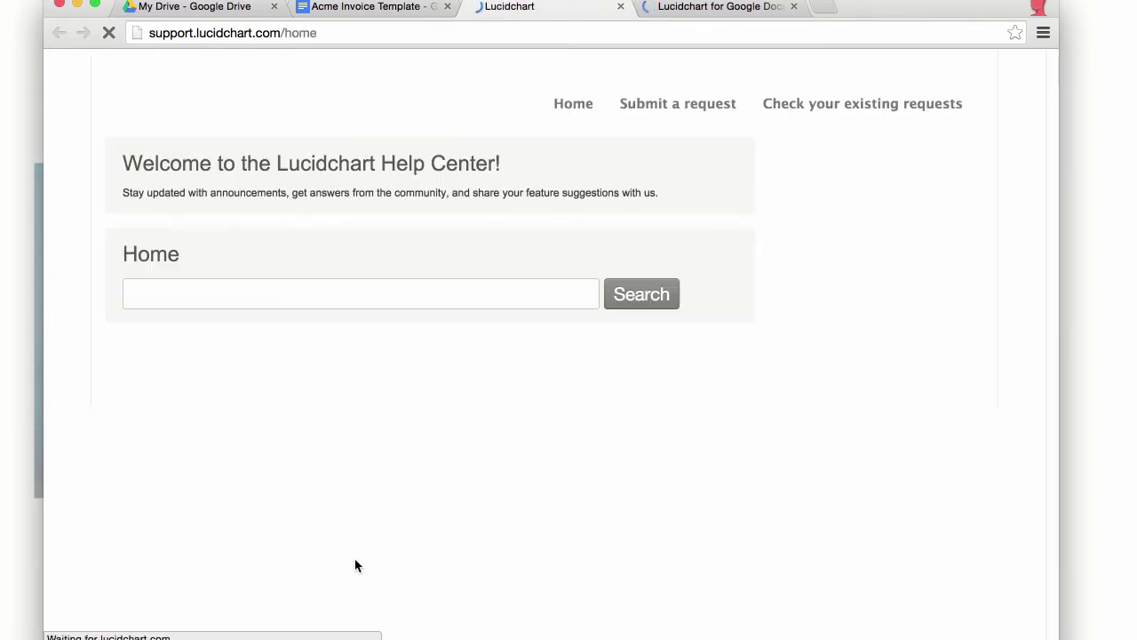
click(329, 7)
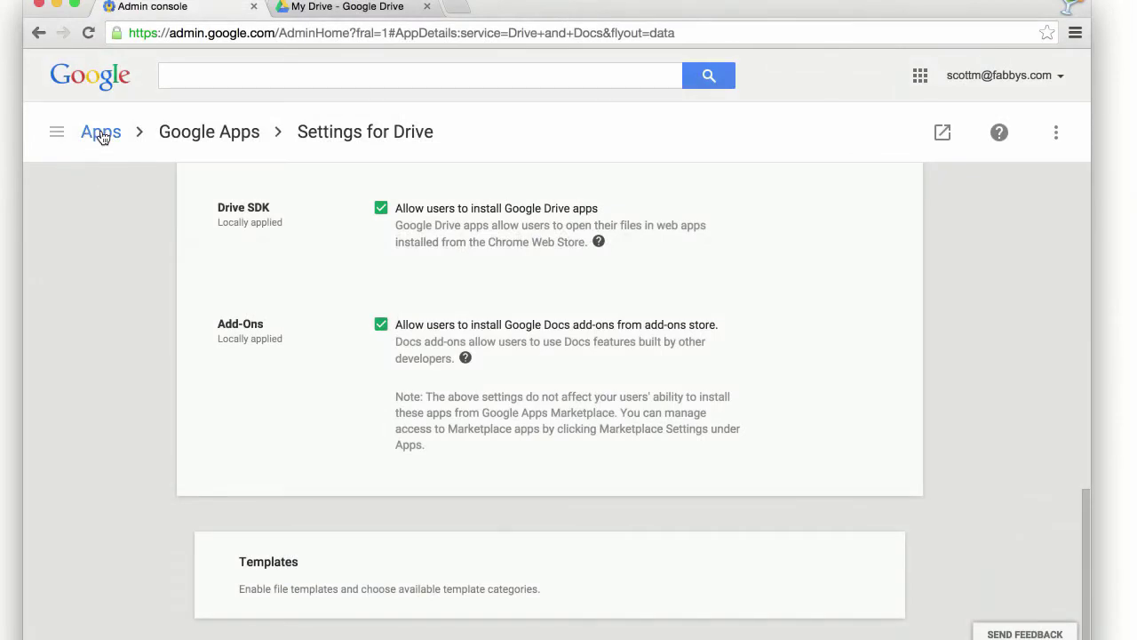
Open the Data Access settings of the Drive service under Google Apps in the Admin console
click(102, 134)
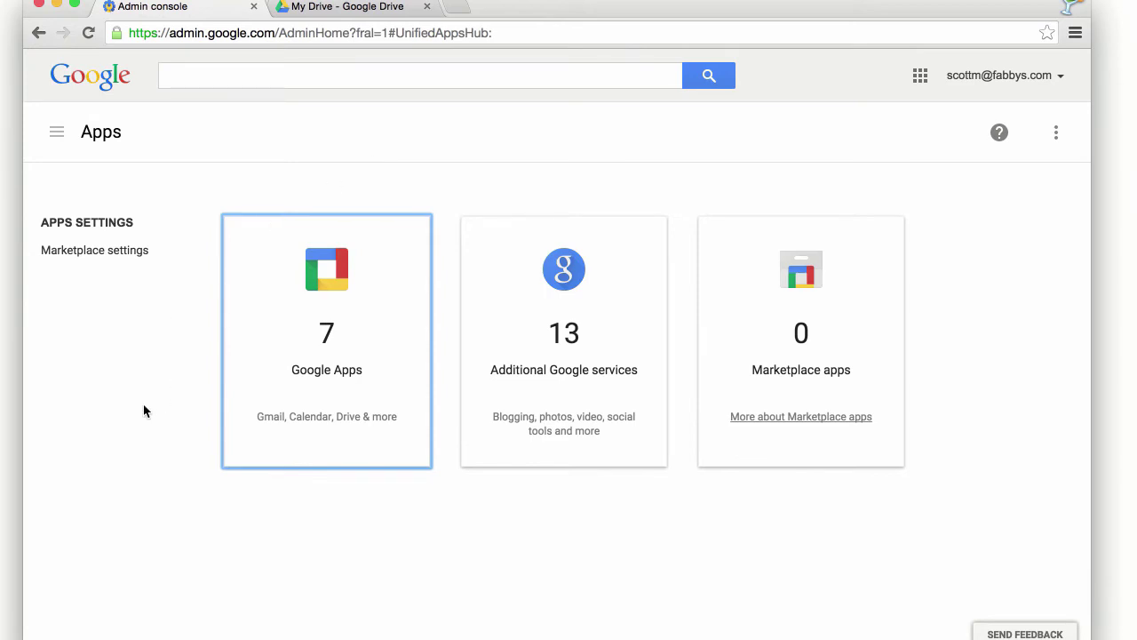
click(325, 277)
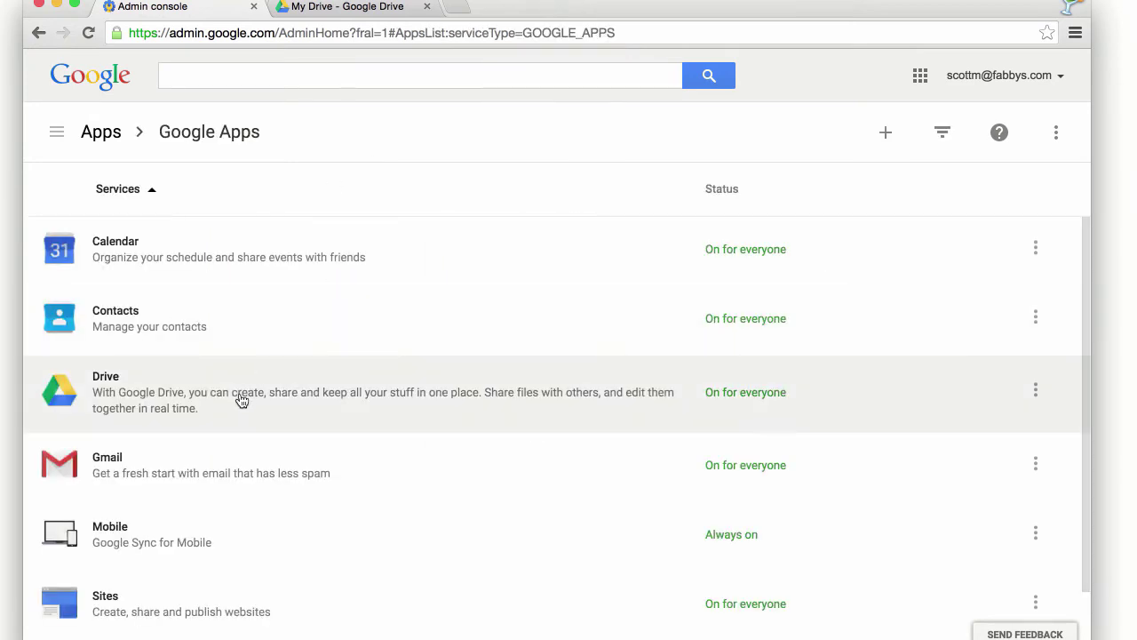
click(240, 400)
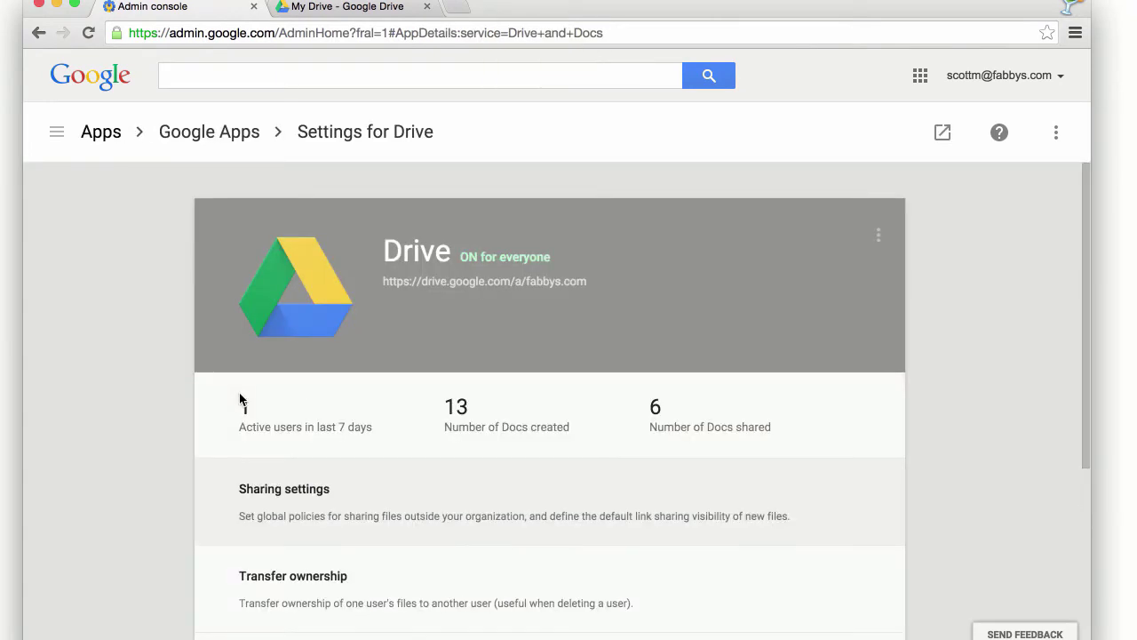
scroll(986, 316, down, 4)
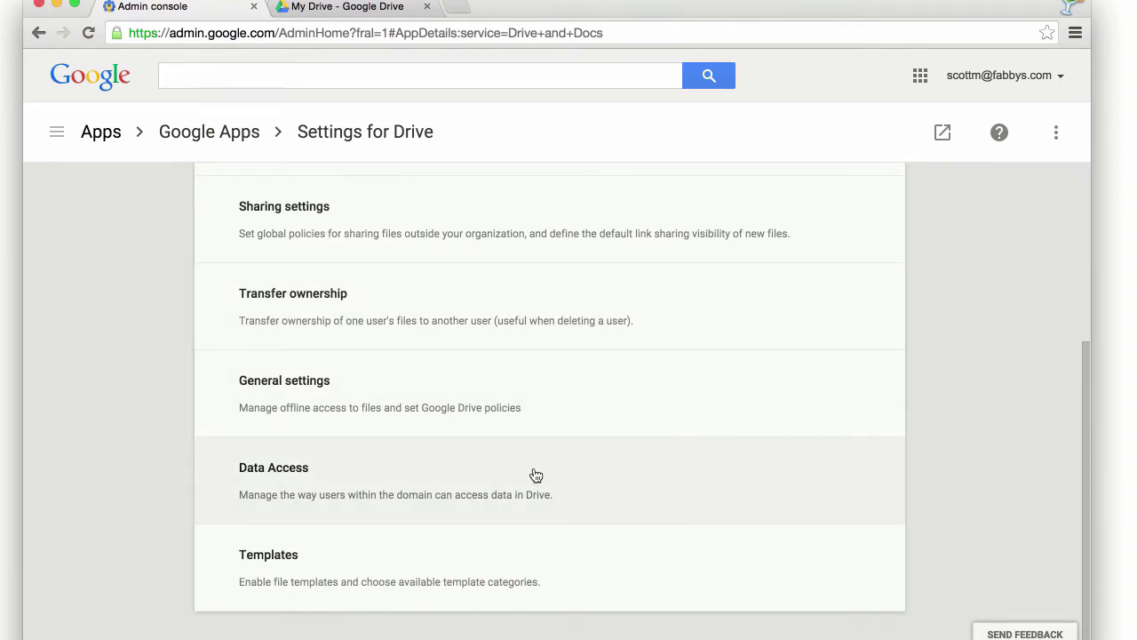
click(536, 476)
Disallow users from installing Google Docs add-ons from the add-ons store and save the changes
scroll(741, 432, down, 4)
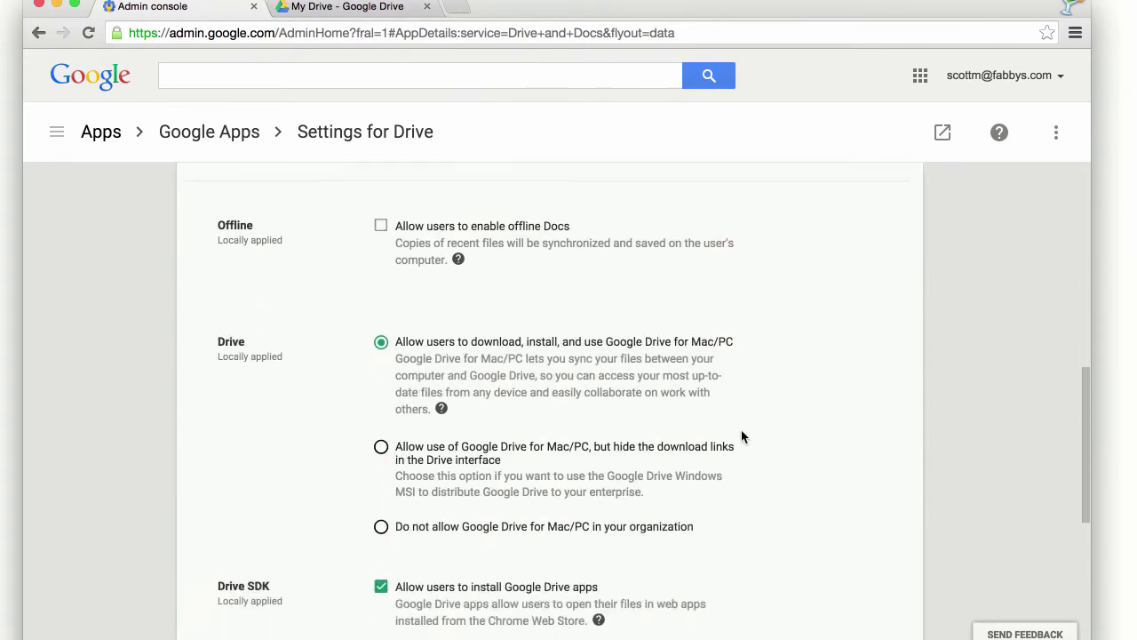
scroll(742, 435, down, 1)
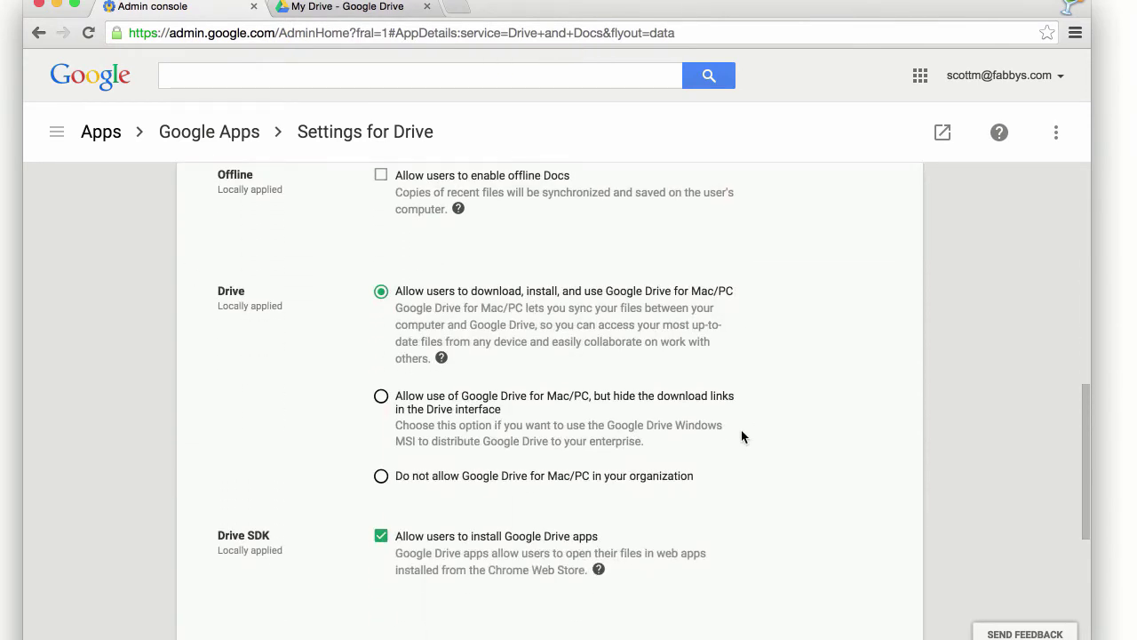
scroll(742, 435, down, 5)
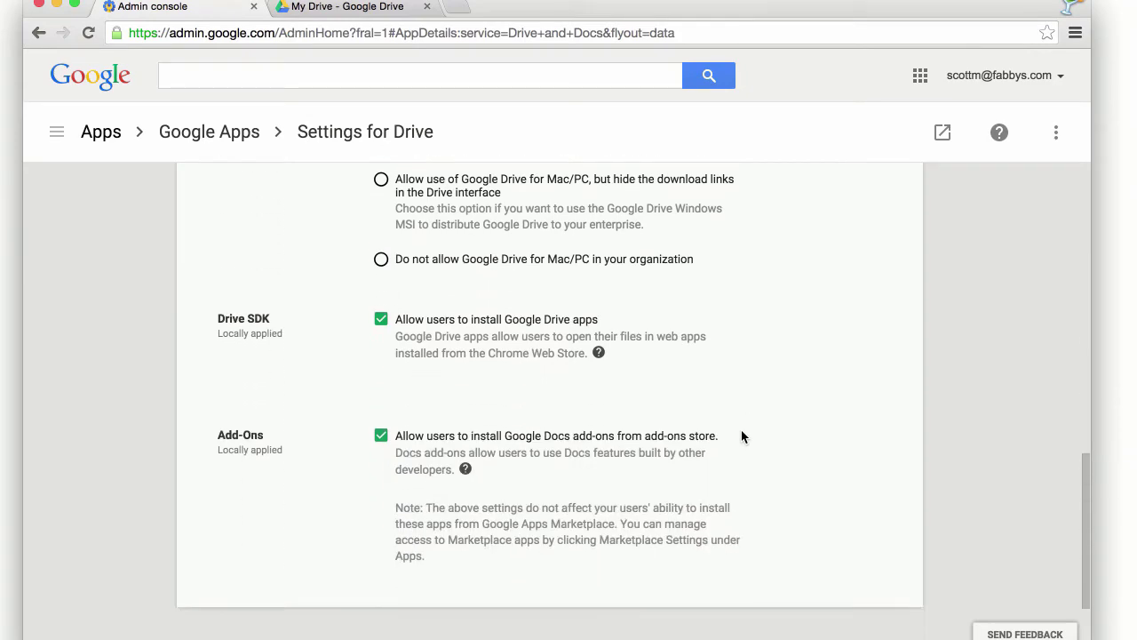
click(382, 439)
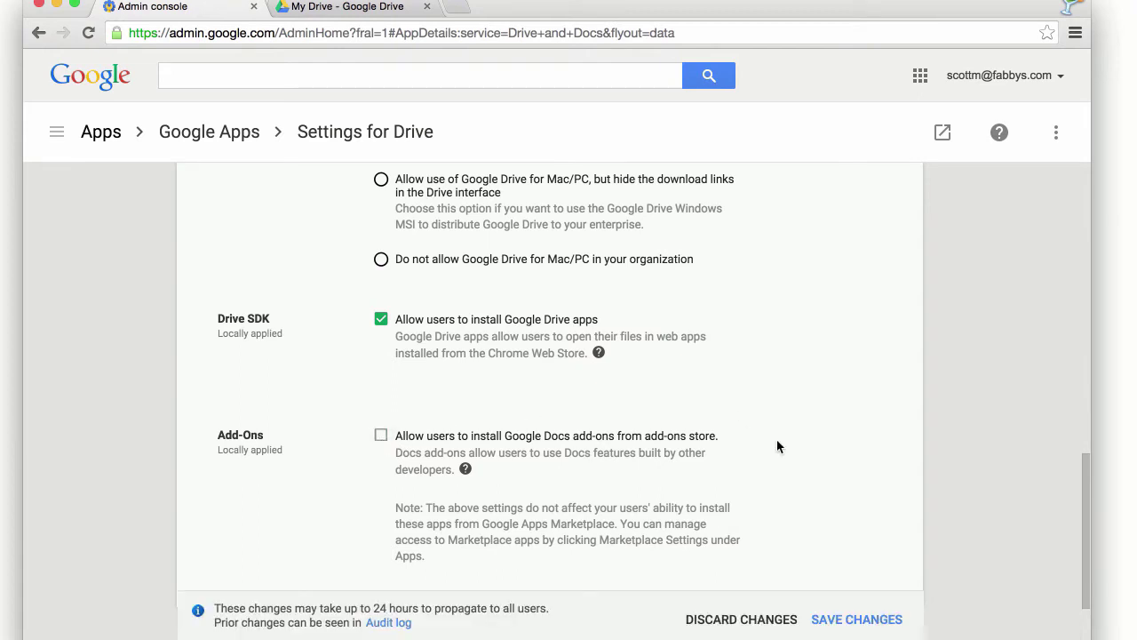
scroll(778, 445, down, 2)
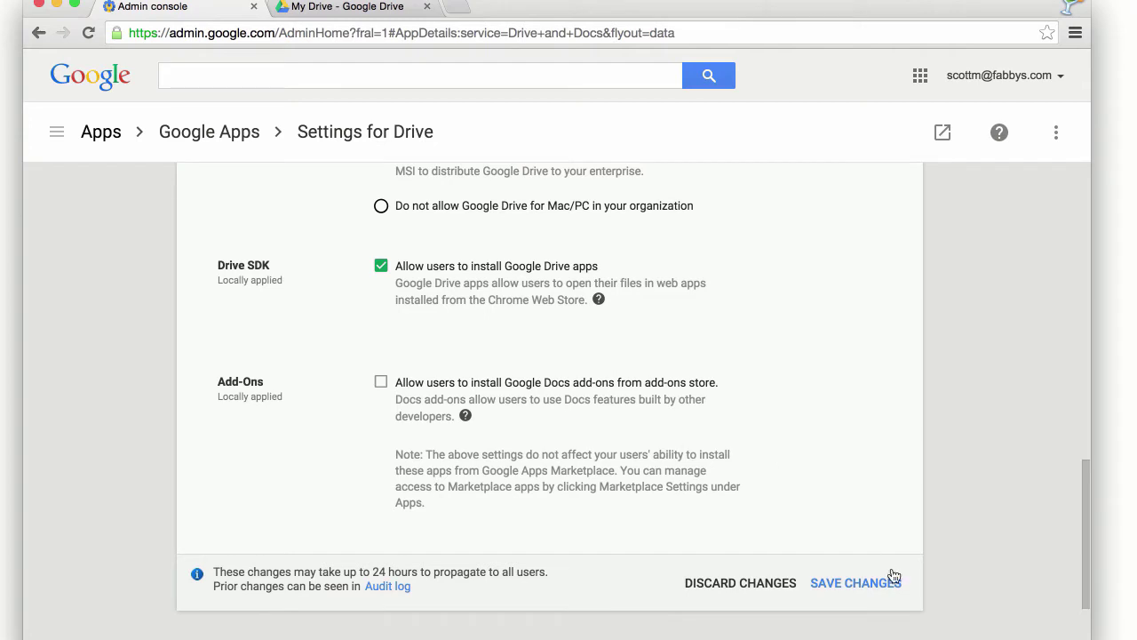
click(866, 580)
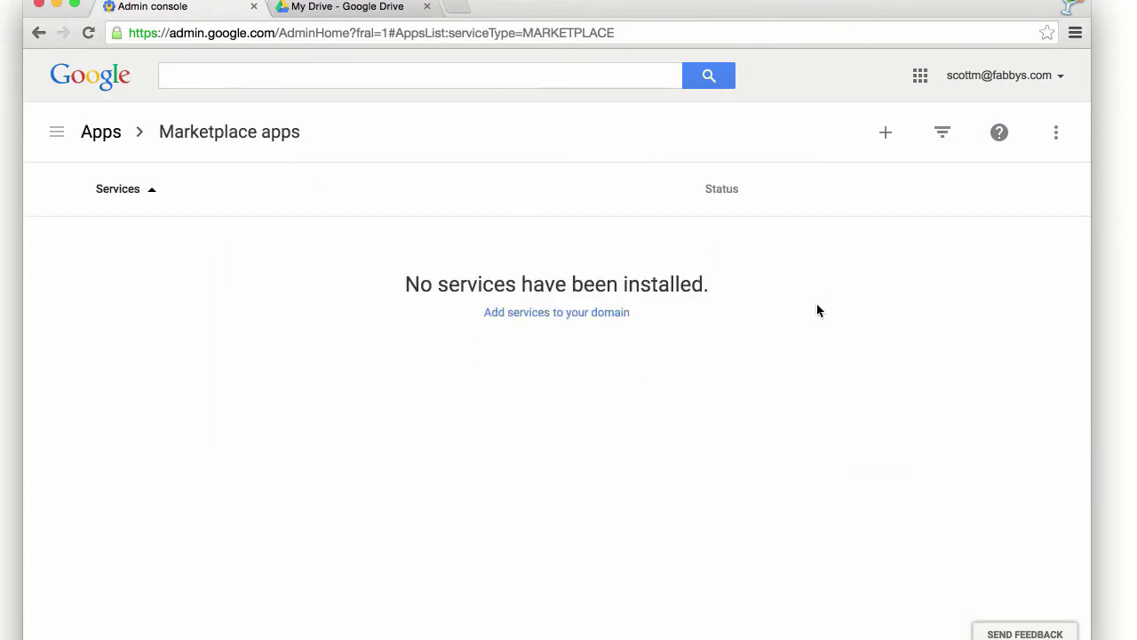
Open the Google Apps Marketplace for adding services to the domain and search for "Smartsheet Merge"
click(884, 135)
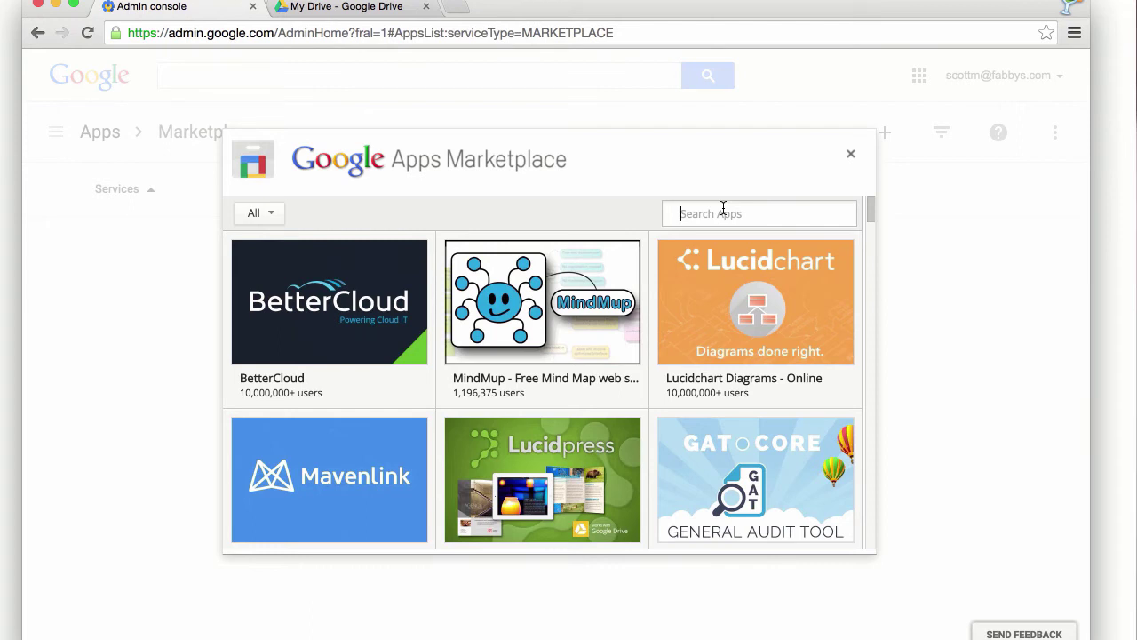
text(Smartsheet Merge)
key(Return)
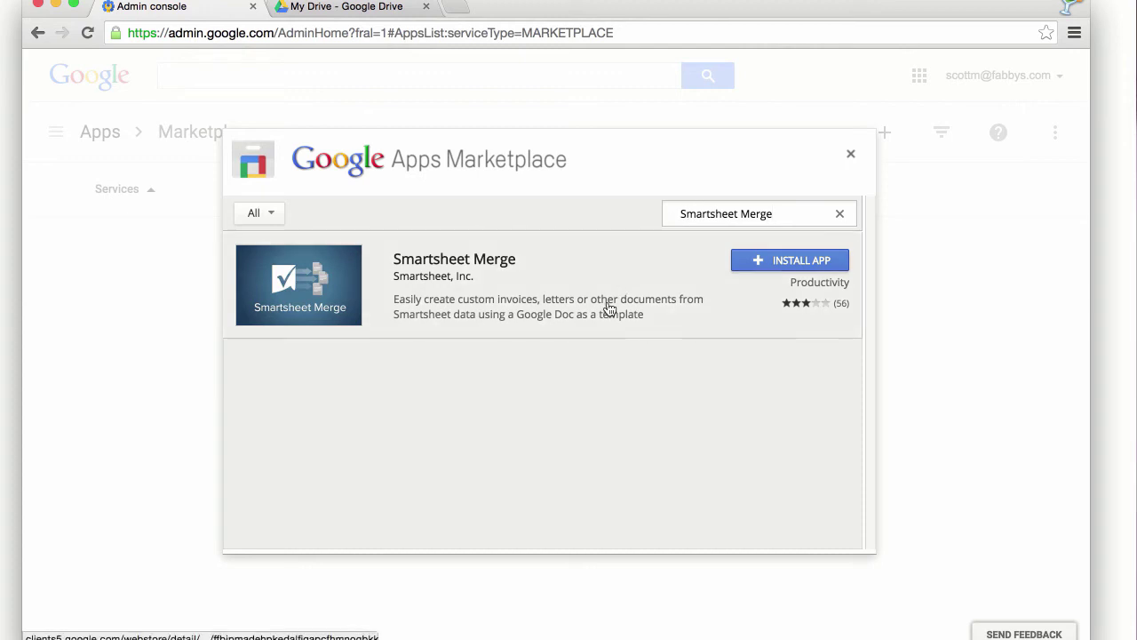
Install Smartsheet Merge for the fabbys.com domain, reviewing the requested data permissions, agreeing to the terms of service and accepting
click(776, 264)
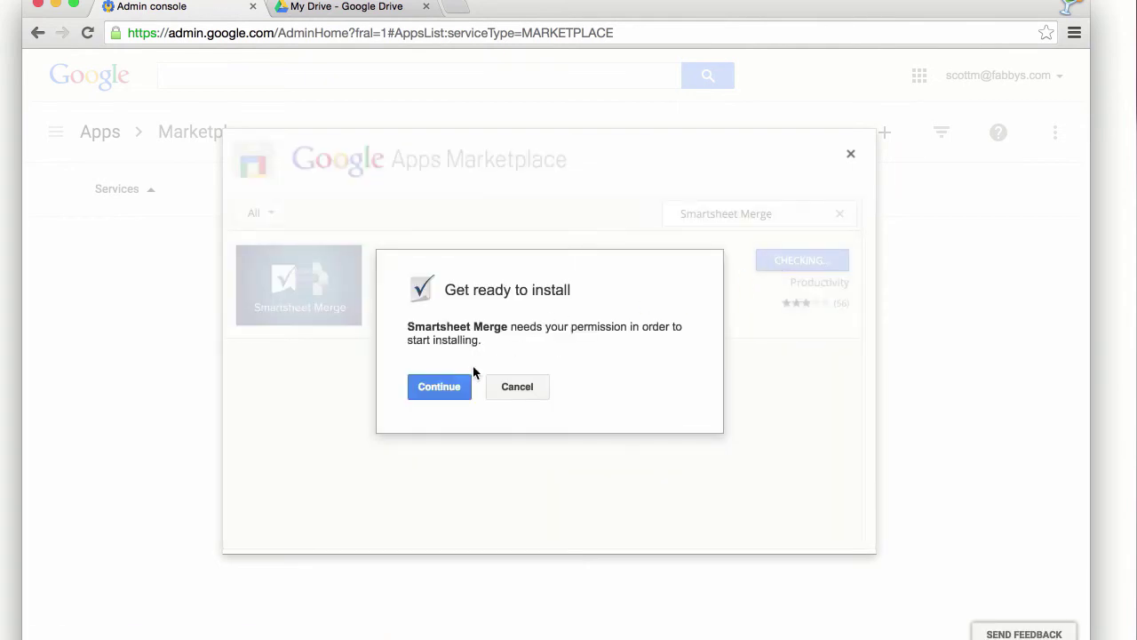
click(438, 386)
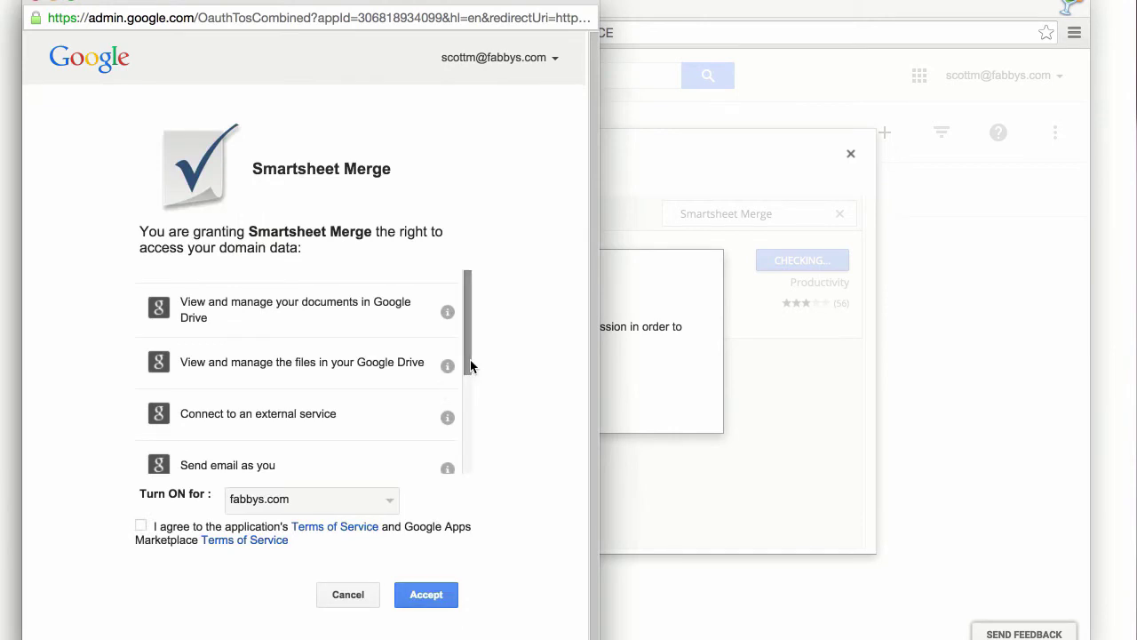
drag(471, 366, 470, 478)
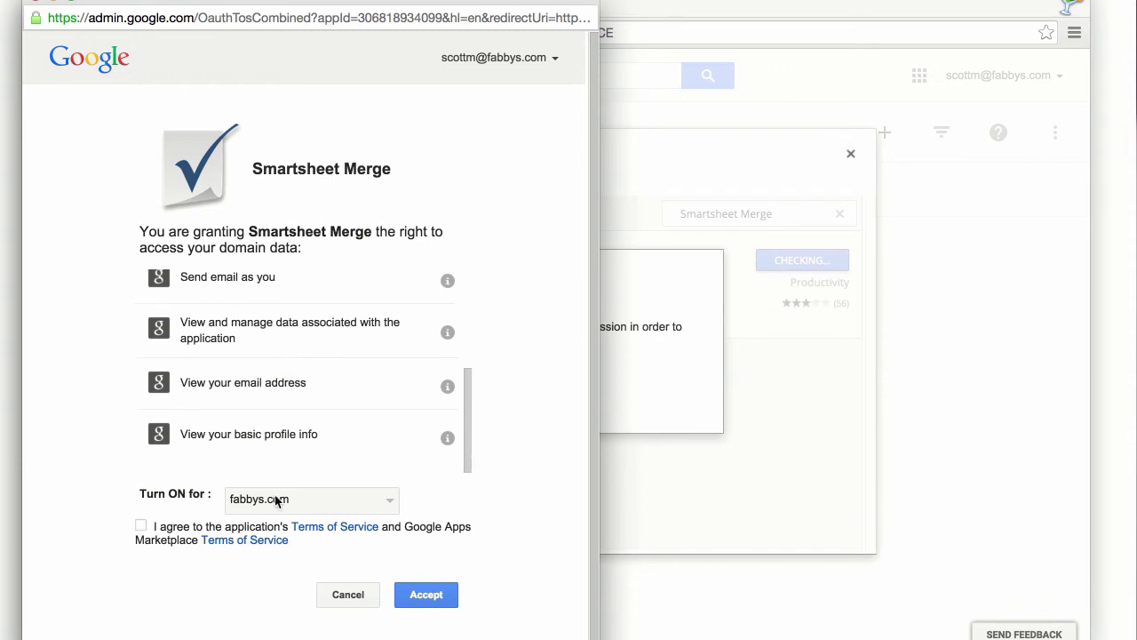
click(147, 526)
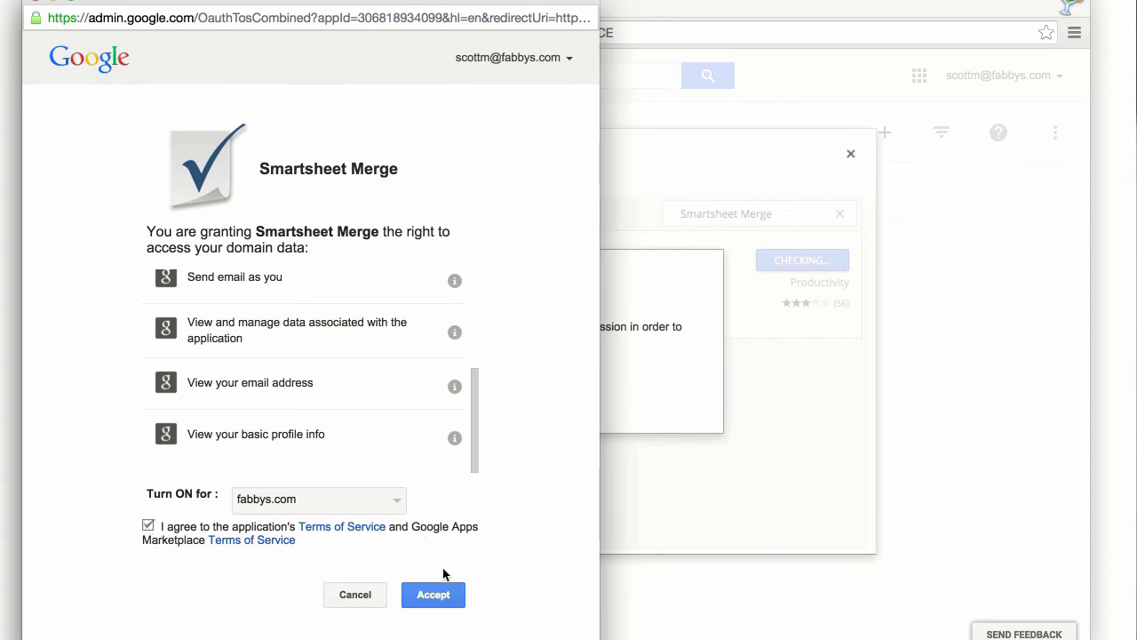
click(435, 595)
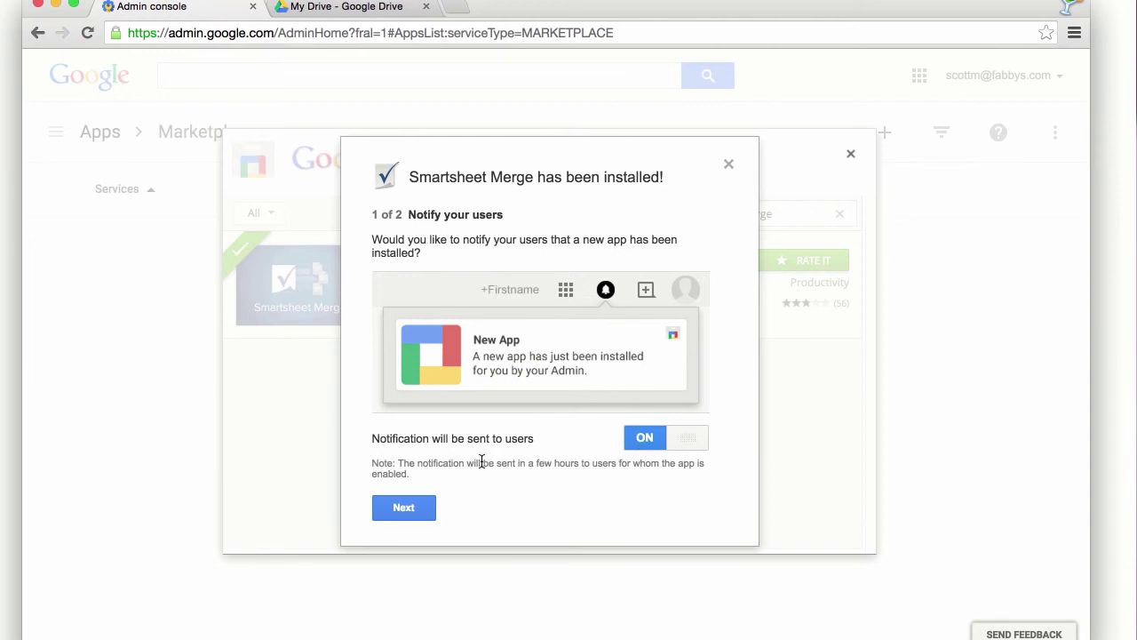
Review the note on notification timing and continue the Smartsheet Merge setup with user notification left on
drag(495, 464, 596, 477)
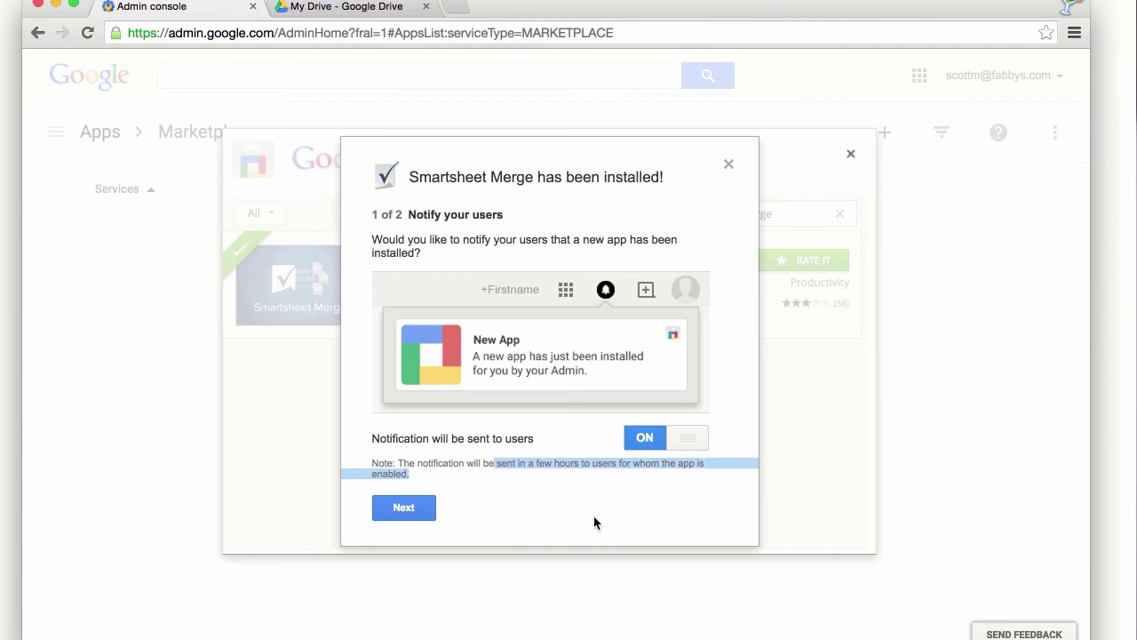
click(594, 516)
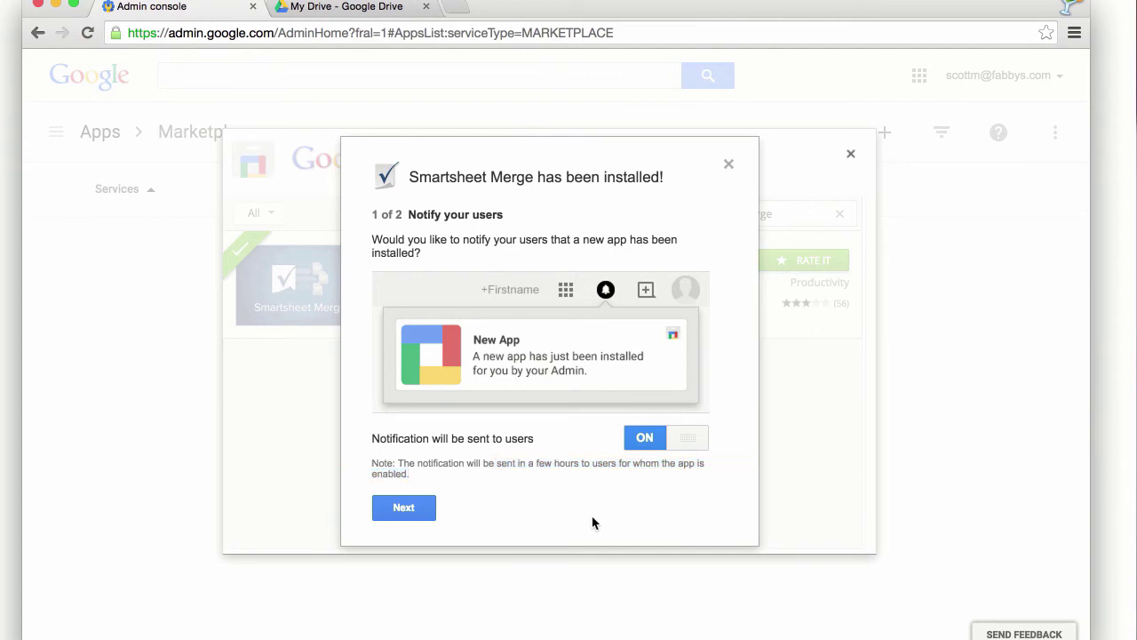
click(407, 510)
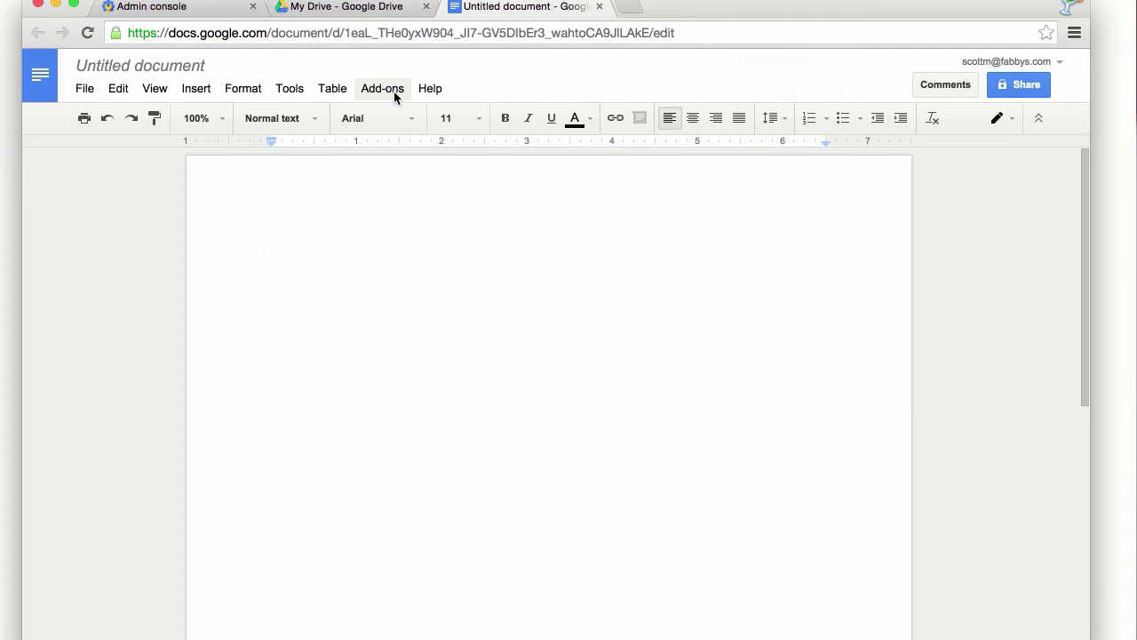
Start the Smartsheet Merge add-on in the new untitled Google Docs document
click(395, 94)
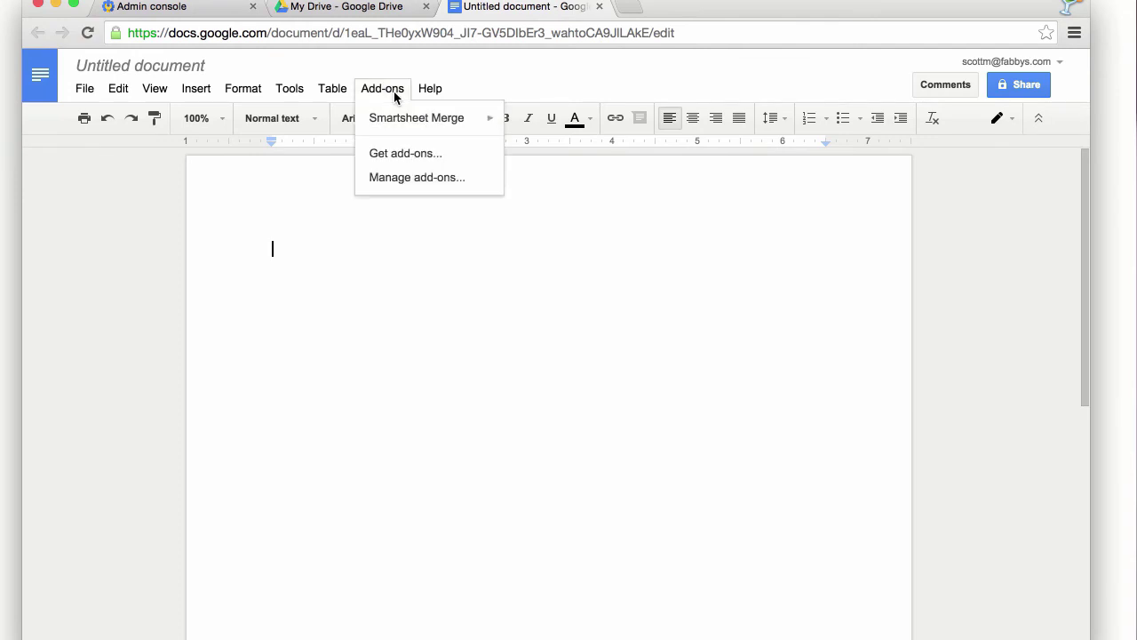
mouse_move(404, 121)
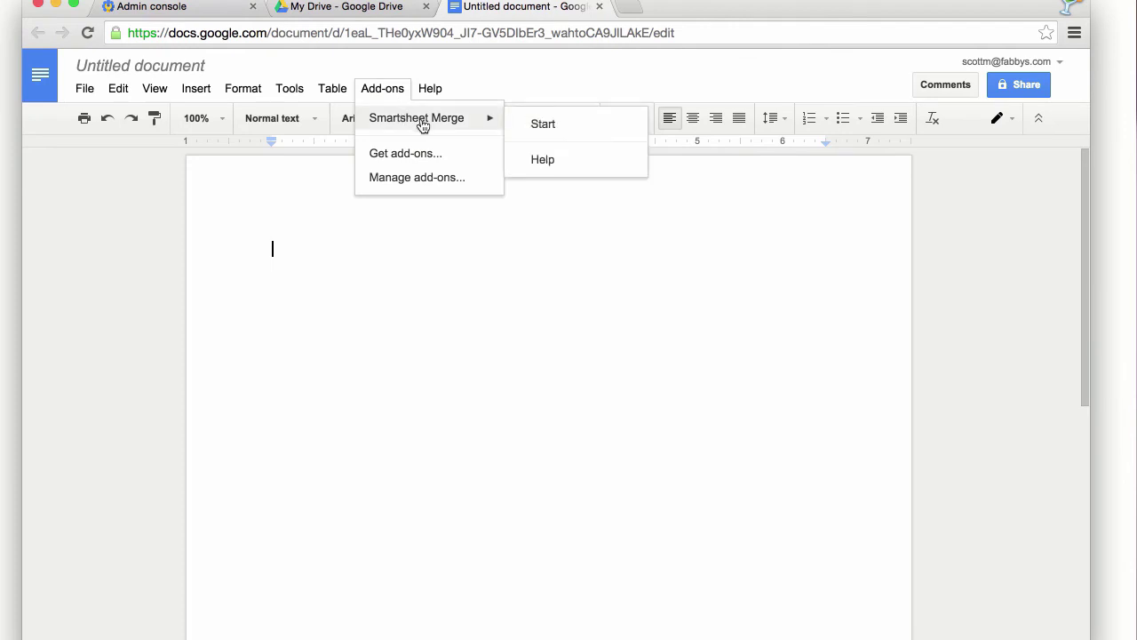
click(557, 133)
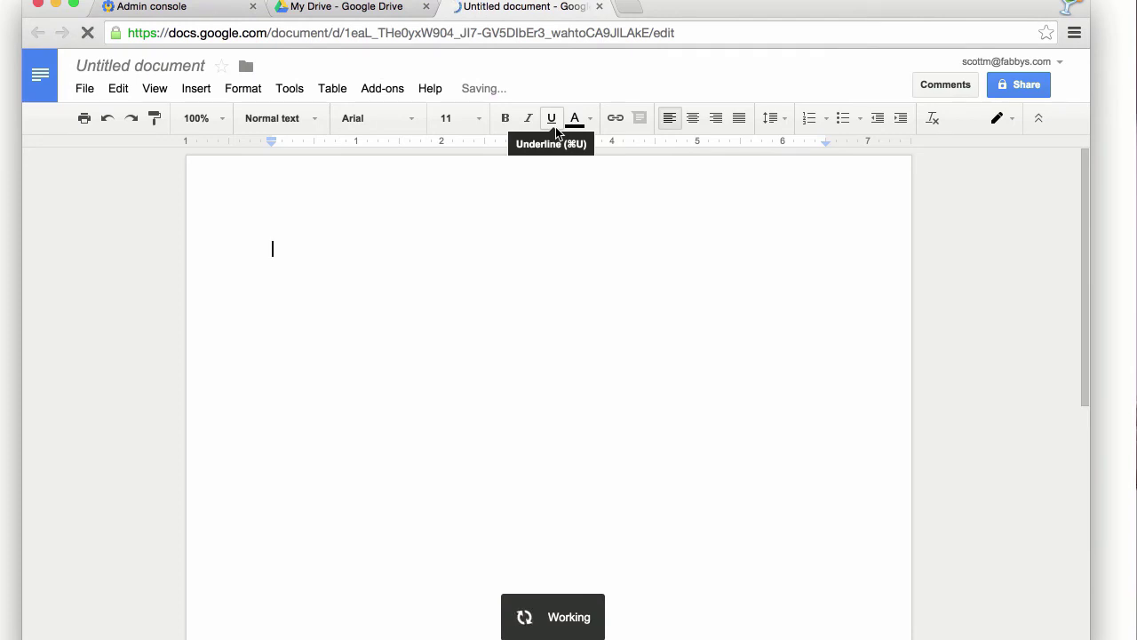